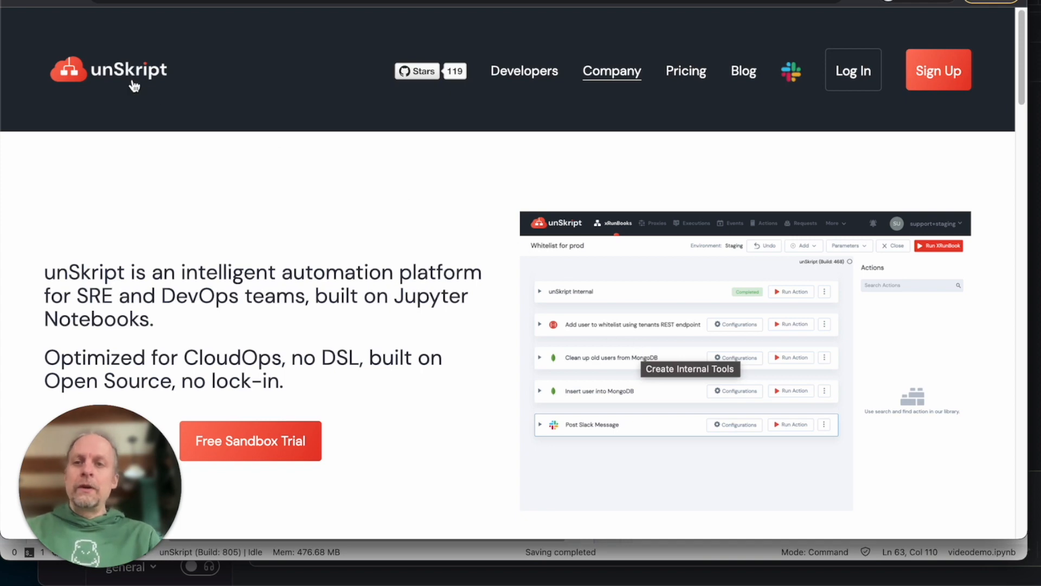
Step: Open the Sign Up page from the unSkript homepage's top navigation
click(943, 67)
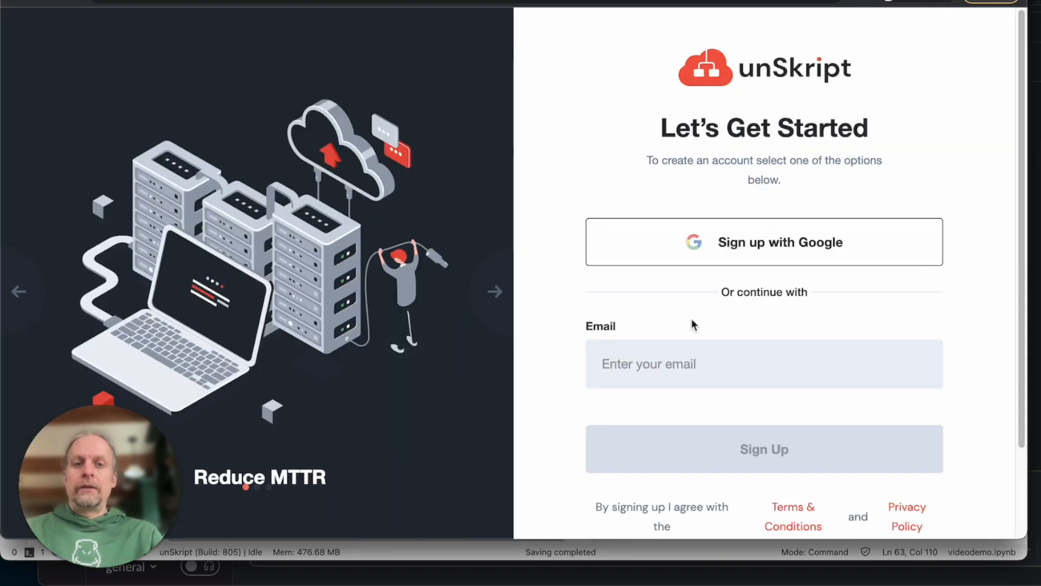
Step: Sign up with Google, entering the account's email address and password
click(705, 250)
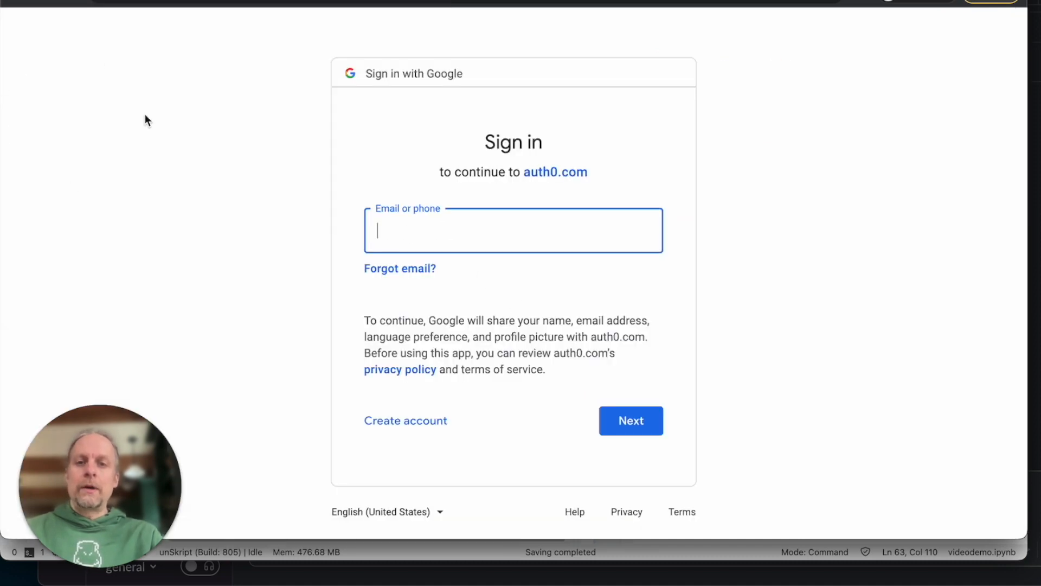
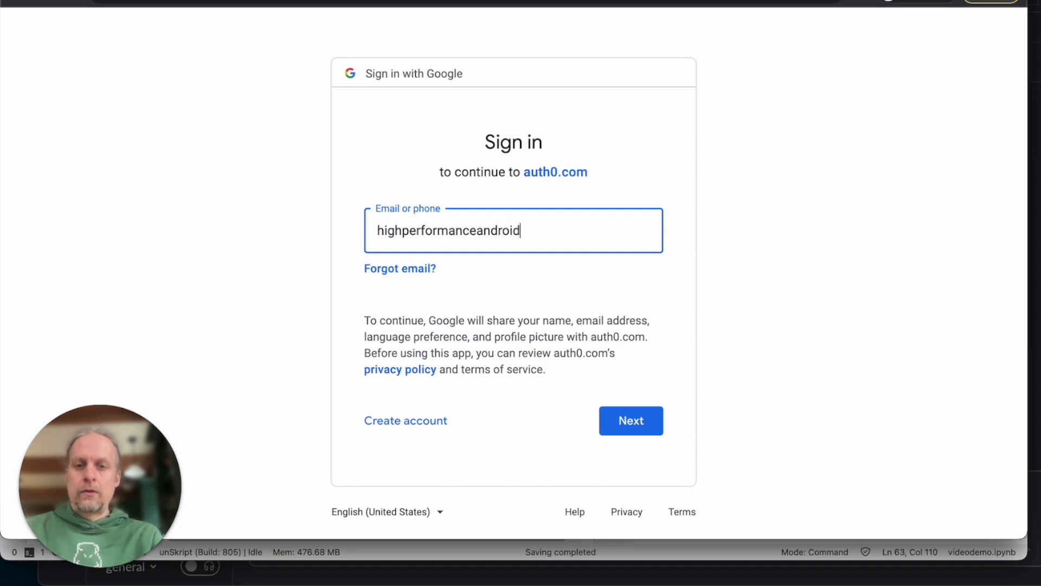
key(Return)
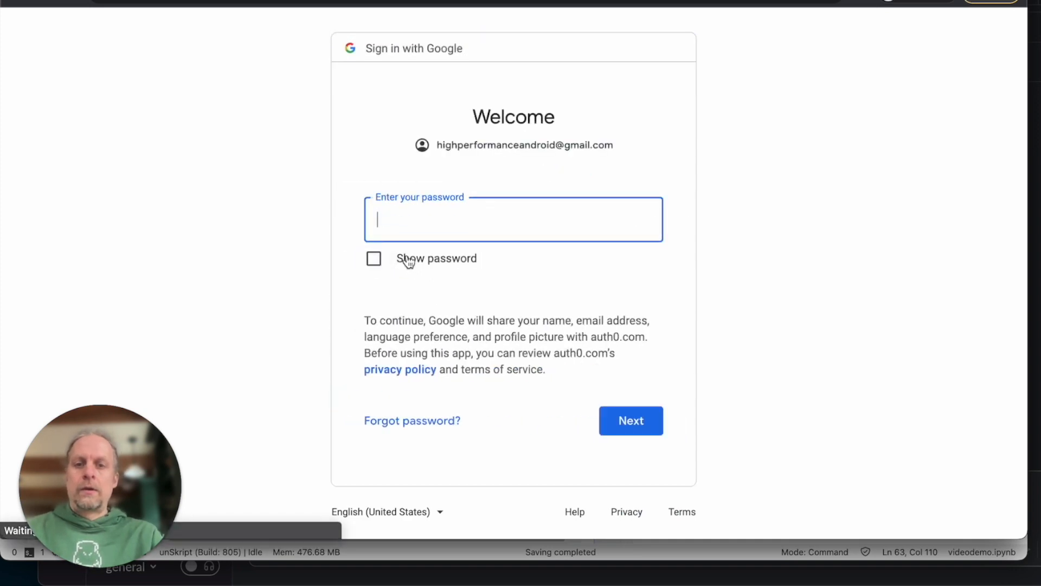
key(super+v)
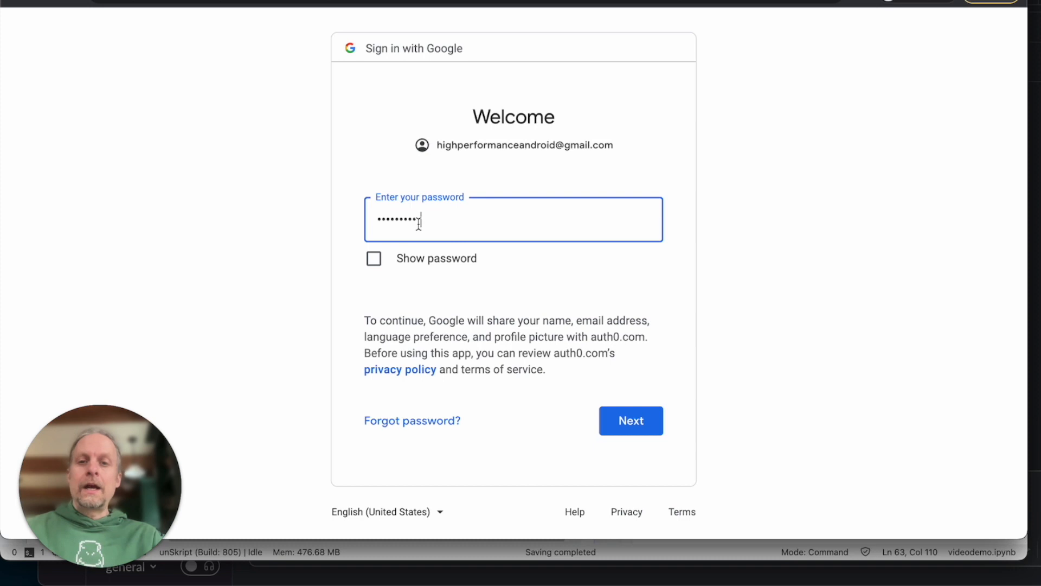
click(623, 426)
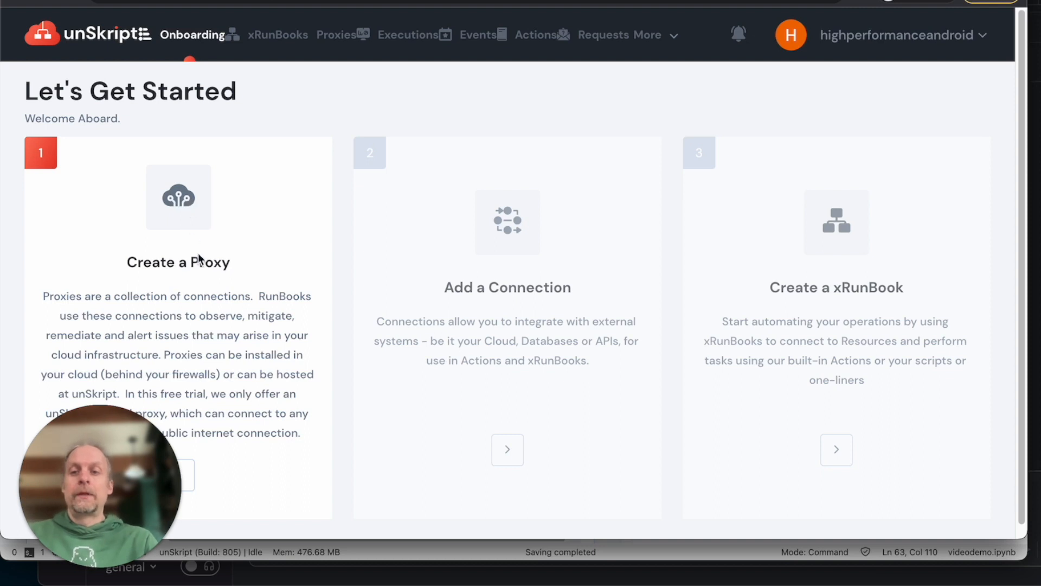
Step: Create a proxy named Doug_video from the Create a Proxy card
click(191, 487)
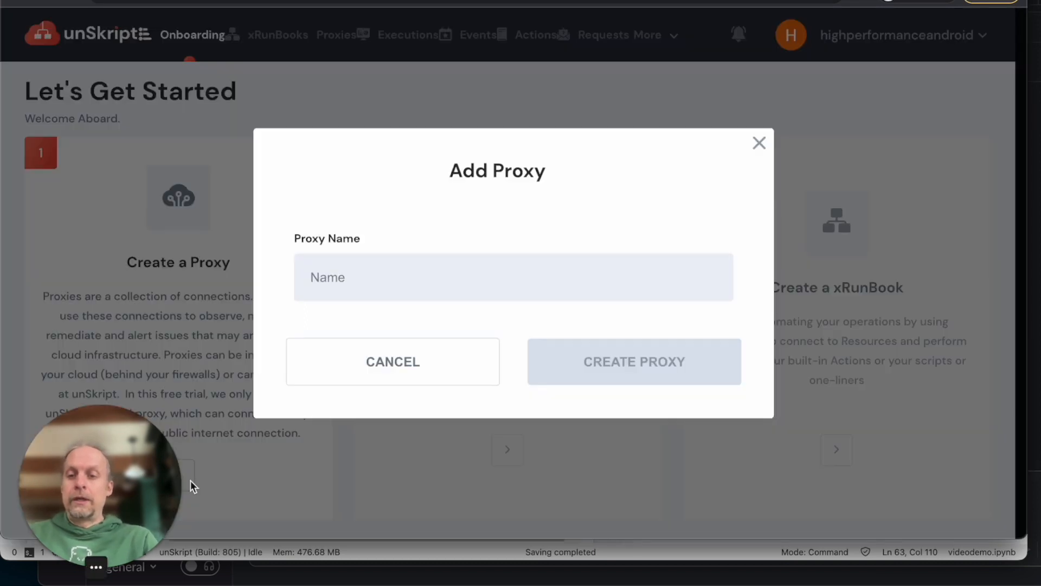
click(457, 297)
text(Doug_video)
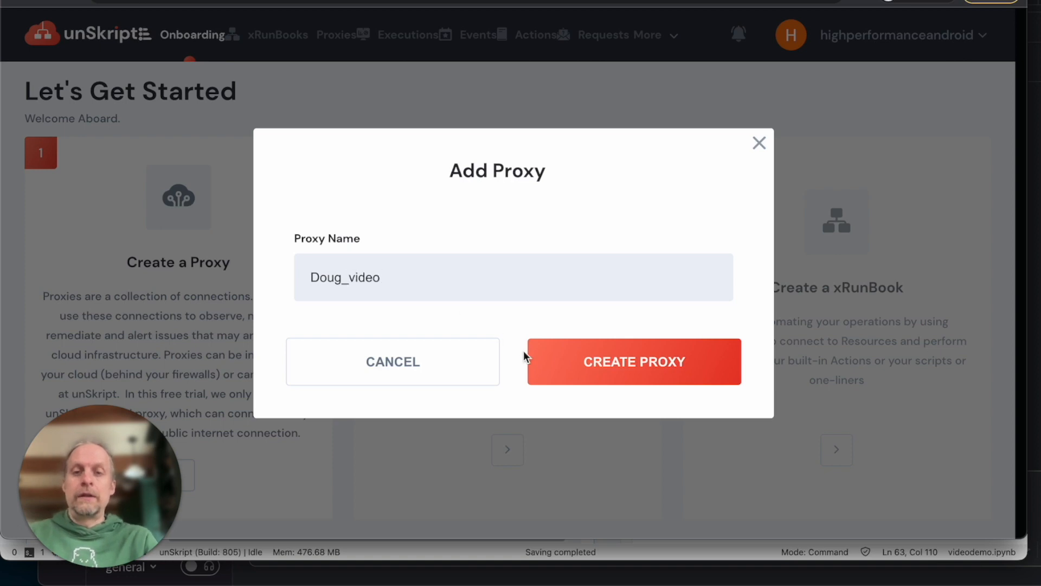
click(619, 353)
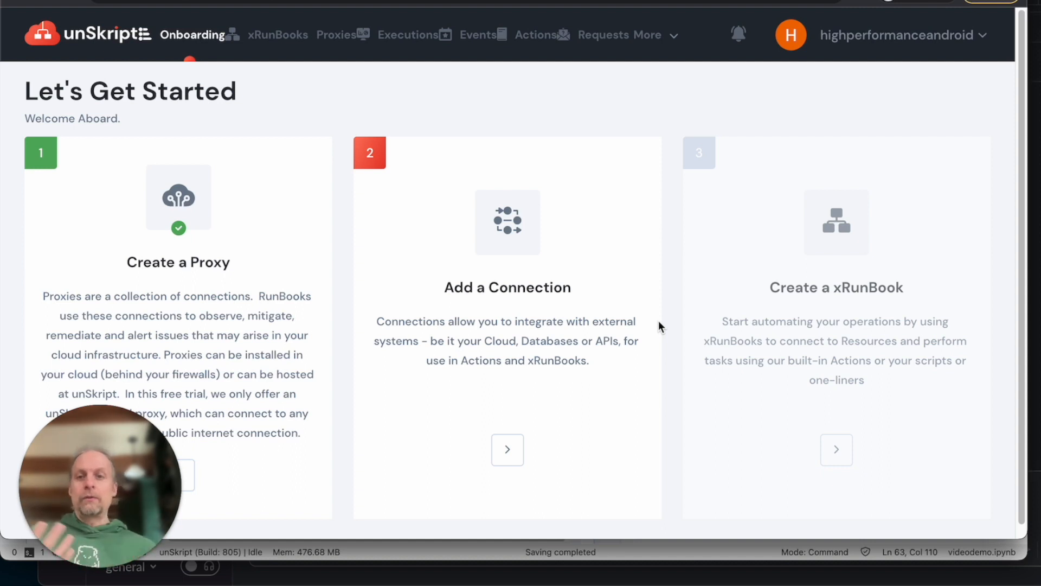
Step: Add the Demo DB connection containing sample movie data
click(506, 454)
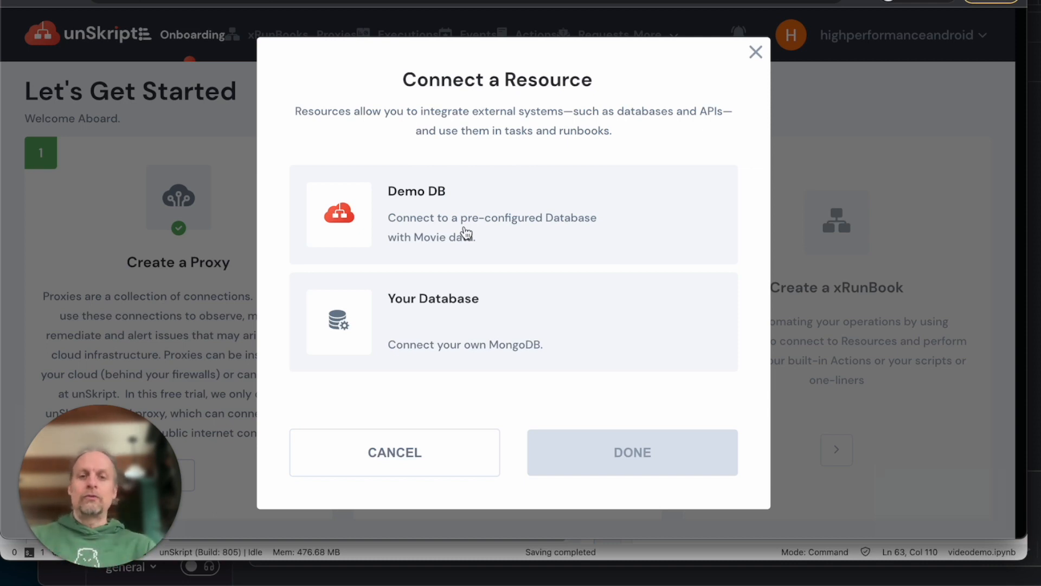
click(465, 233)
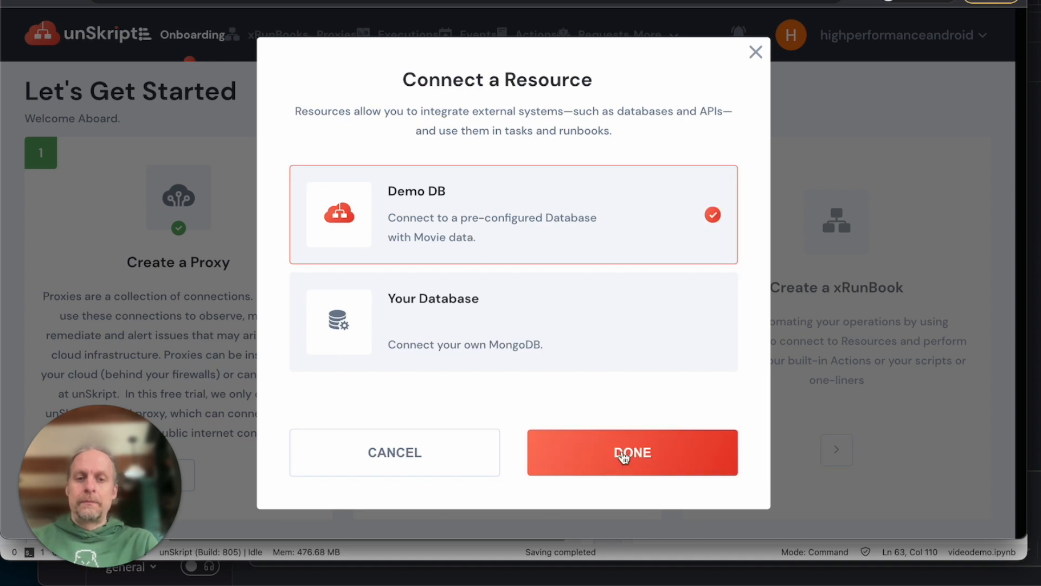
click(648, 461)
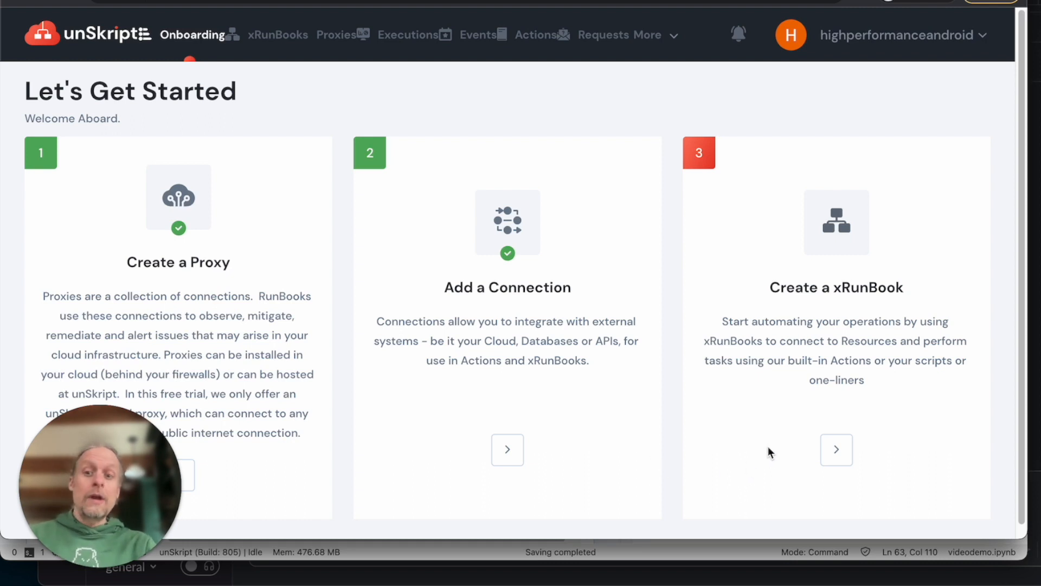
Step: Create an xRunBook named 'doug_video' using the Doug_video proxy
click(837, 450)
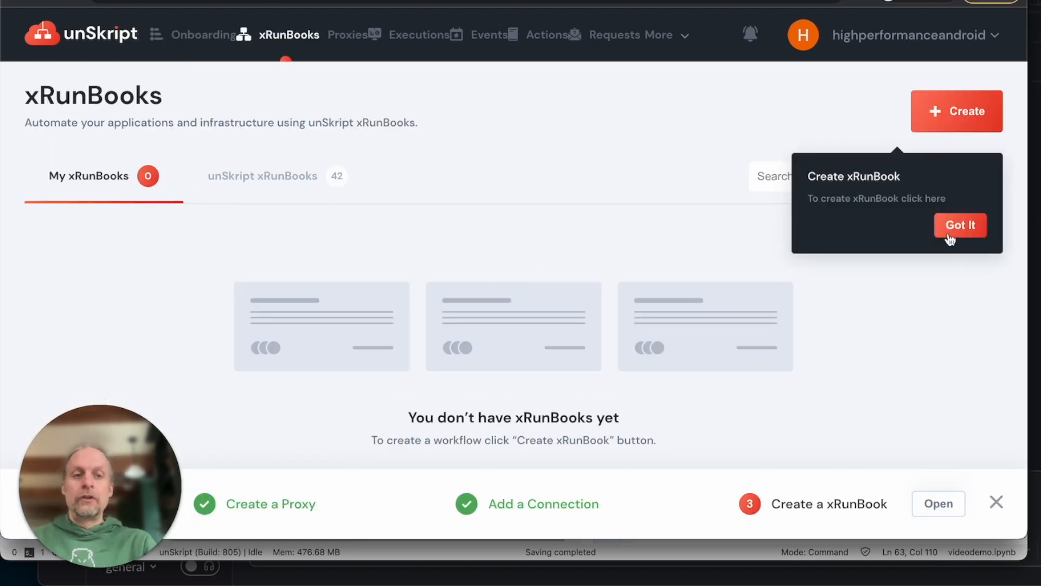
click(950, 227)
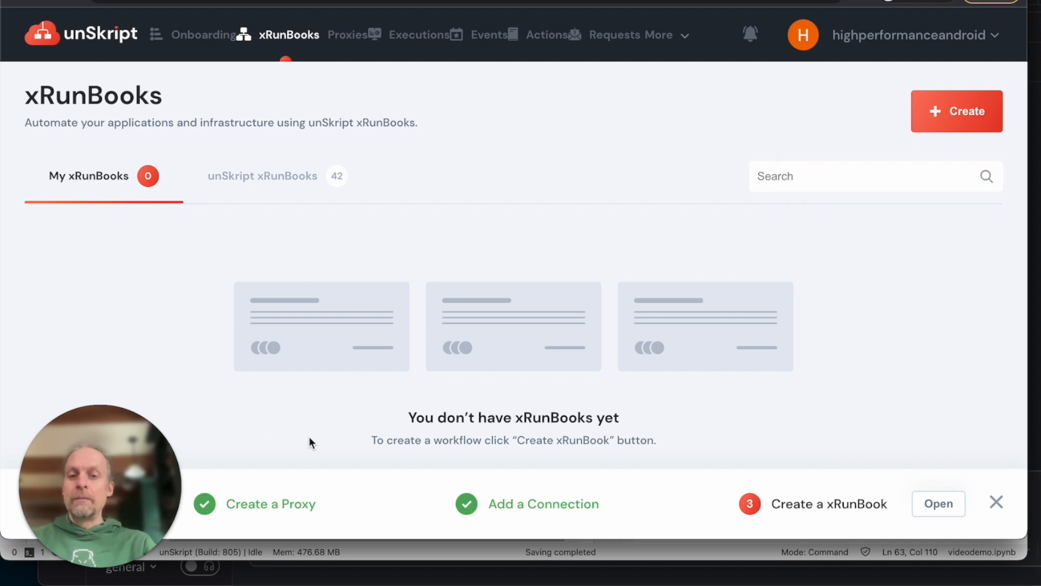
click(942, 121)
click(922, 166)
click(382, 146)
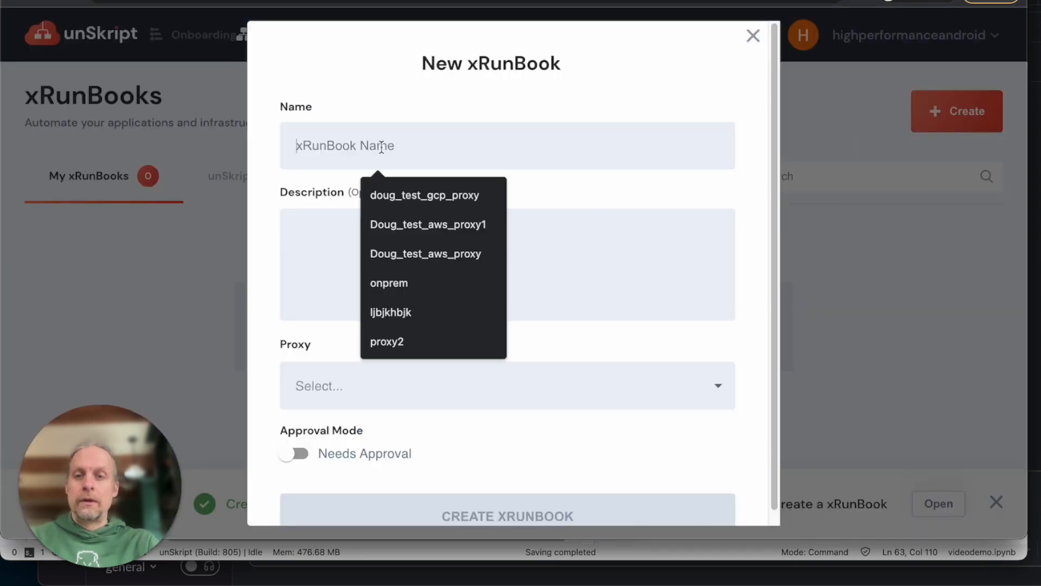
text(doug)
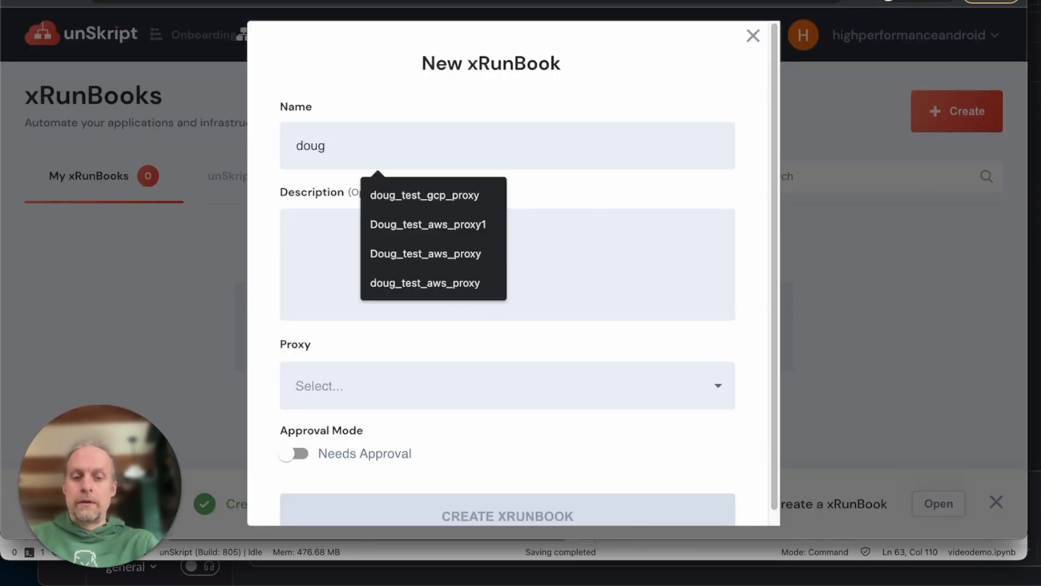
text(_video)
click(383, 388)
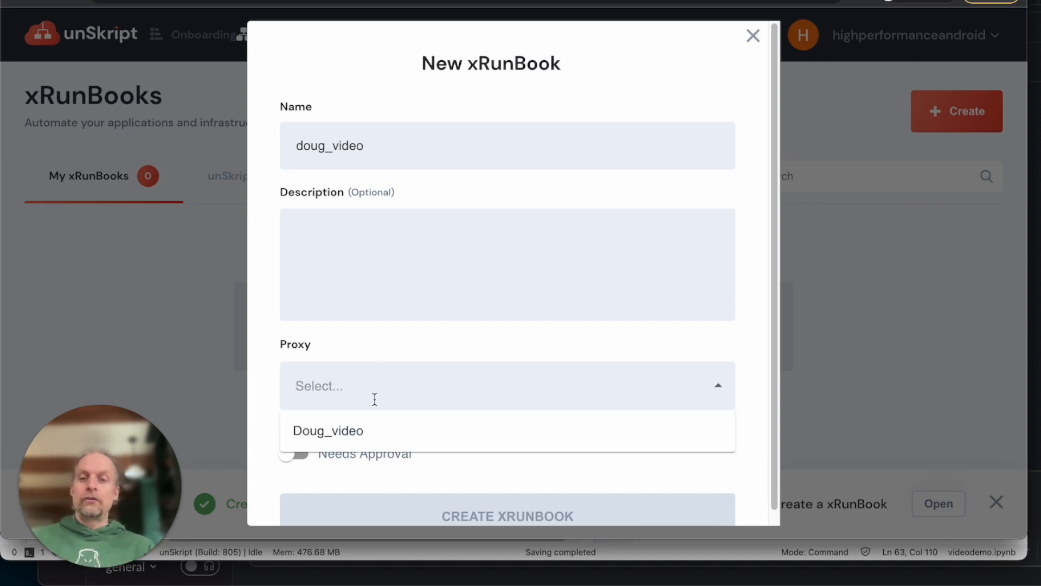
click(358, 430)
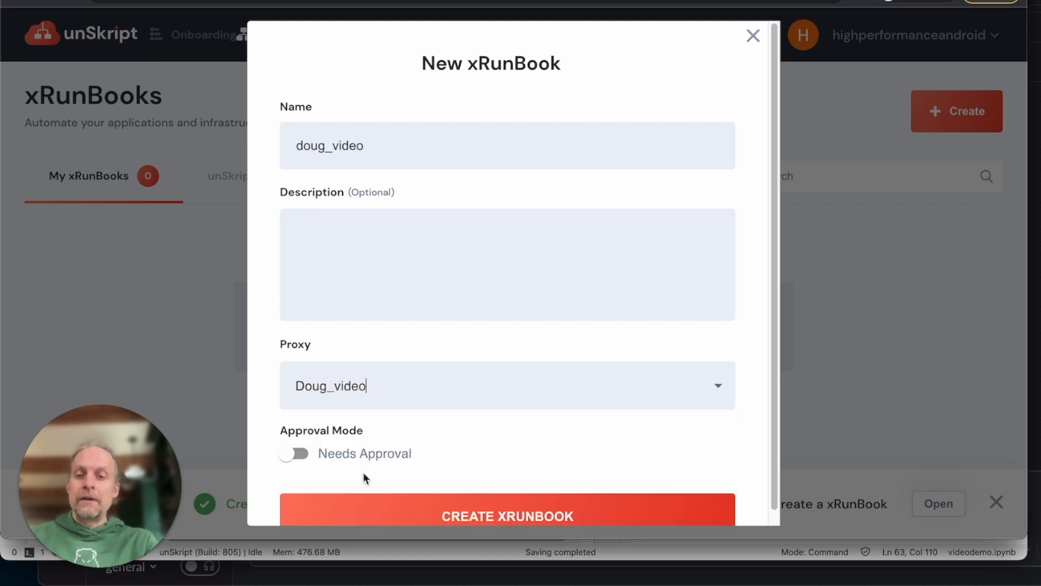
click(381, 515)
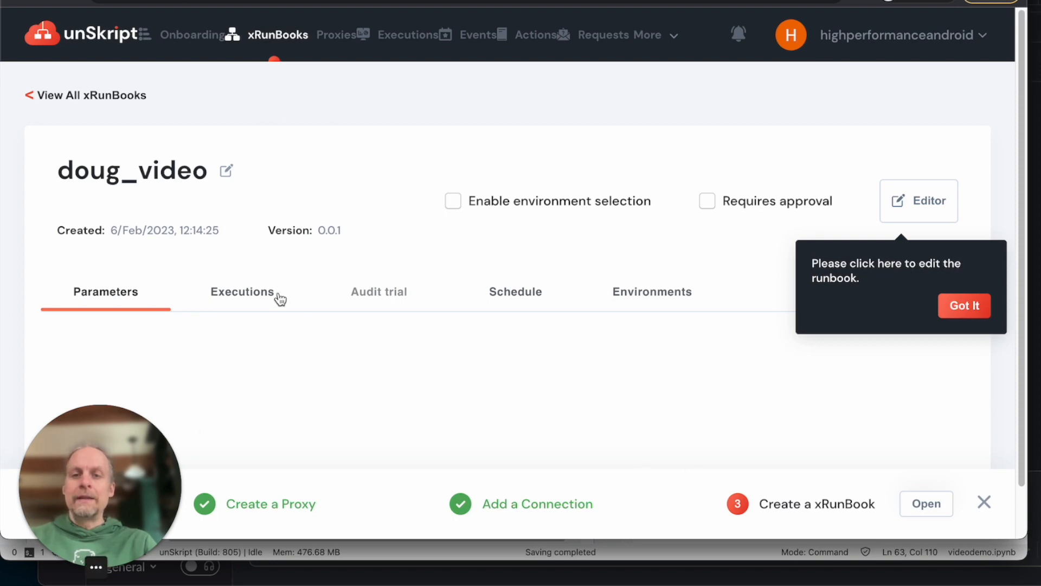
Step: Browse the runbook's Executions, Schedule, Environments and Parameters tabs
click(249, 297)
click(532, 293)
click(652, 292)
click(525, 293)
click(633, 293)
click(86, 302)
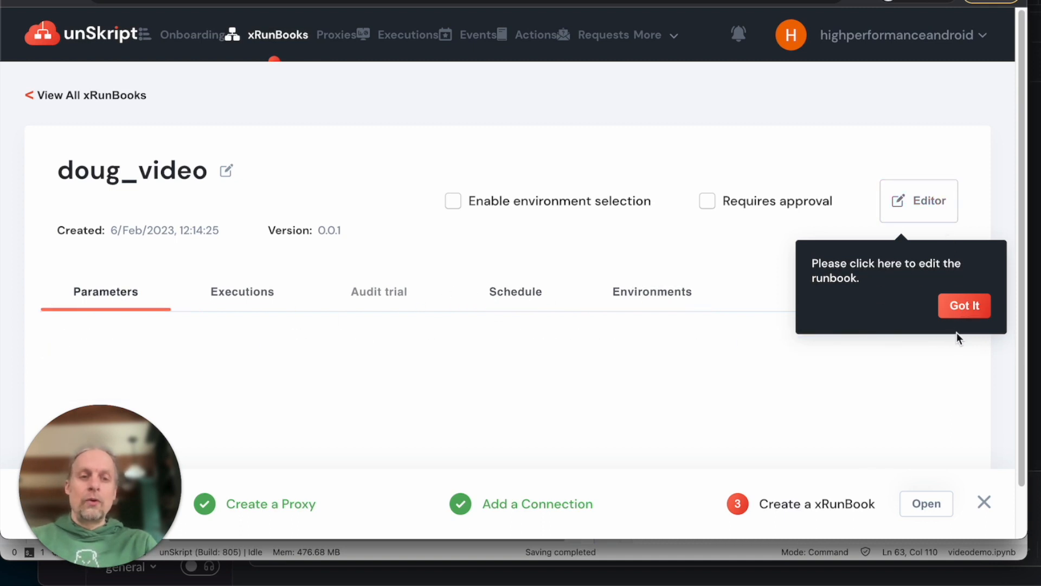
Step: Open doug_video in the Editor and check its empty Parameters panel
click(964, 305)
click(917, 205)
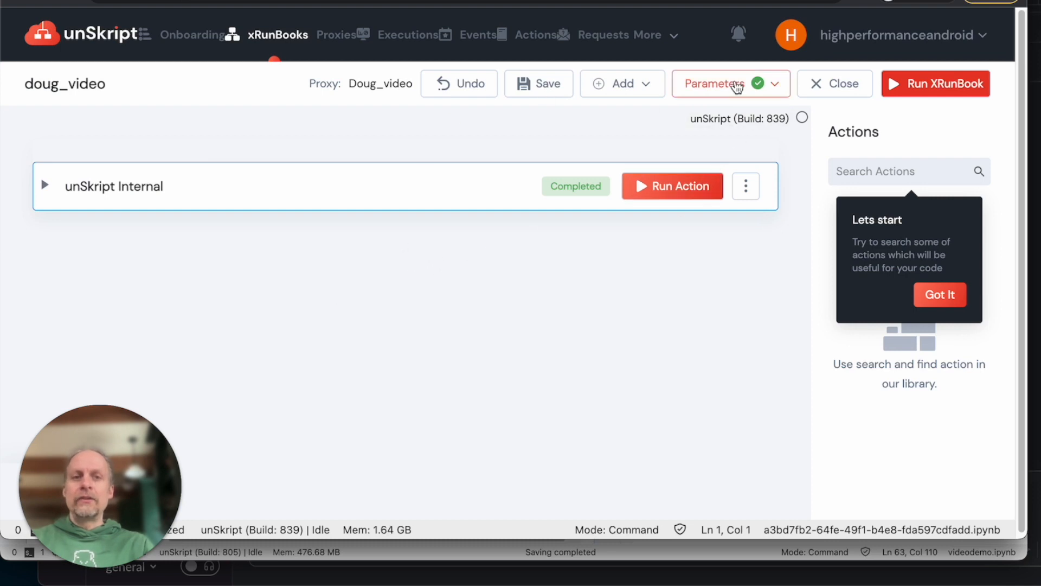
click(736, 86)
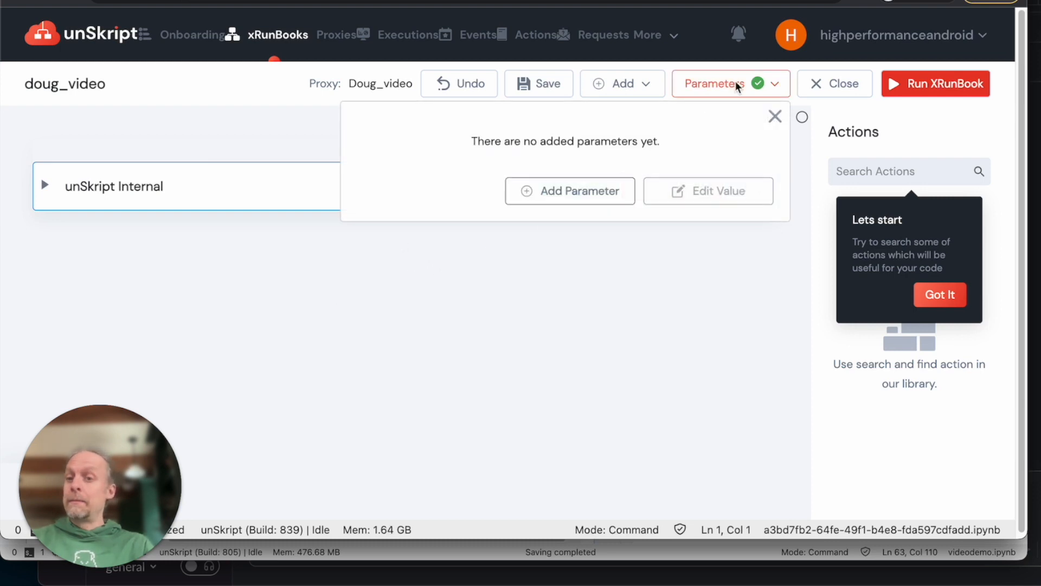
click(736, 84)
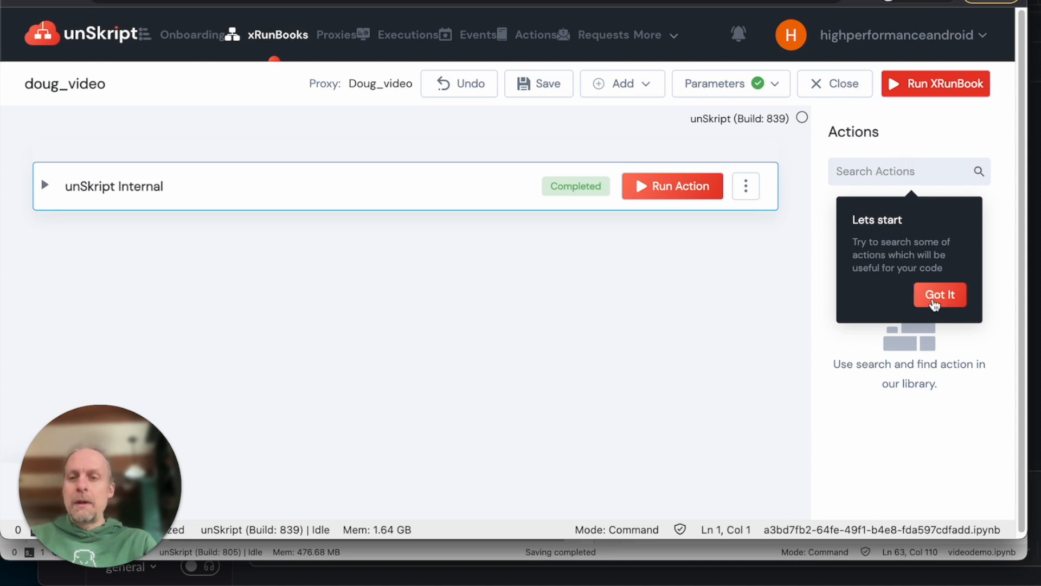
Step: Drag the MongoDB Find Document action into the runbook and open its Configurations
click(934, 296)
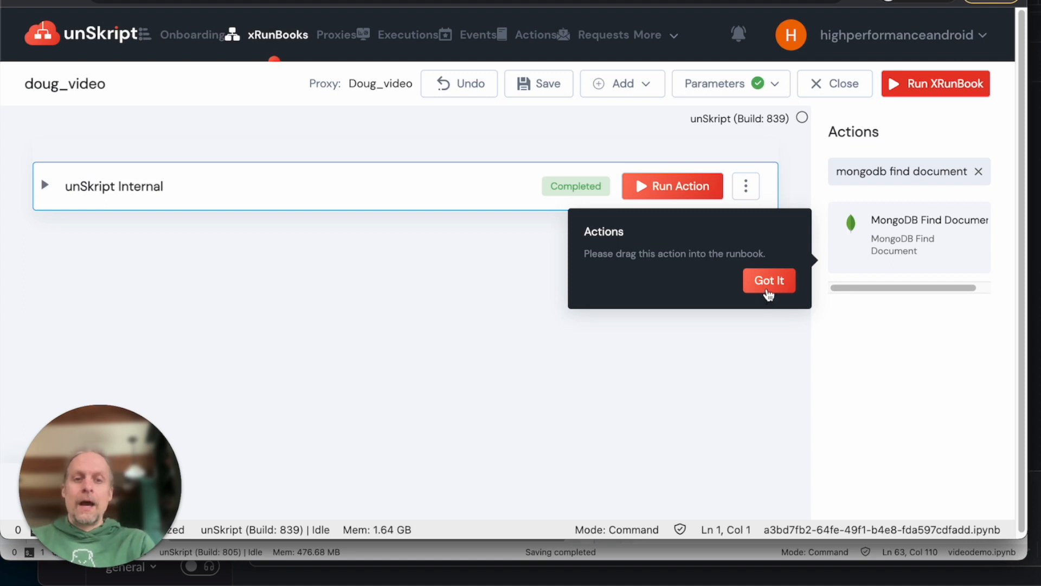
click(771, 289)
drag(874, 251, 383, 311)
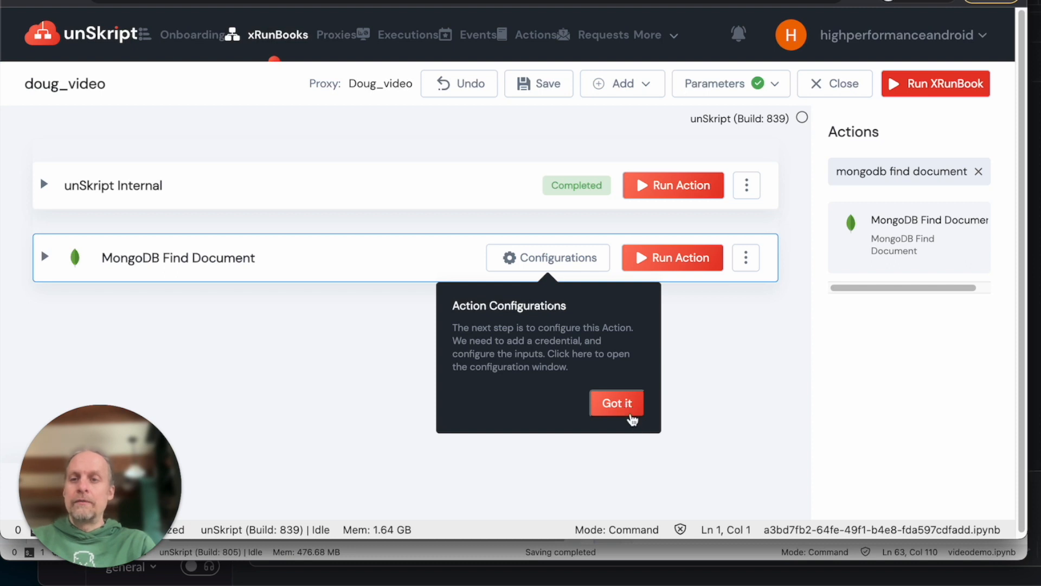
click(621, 403)
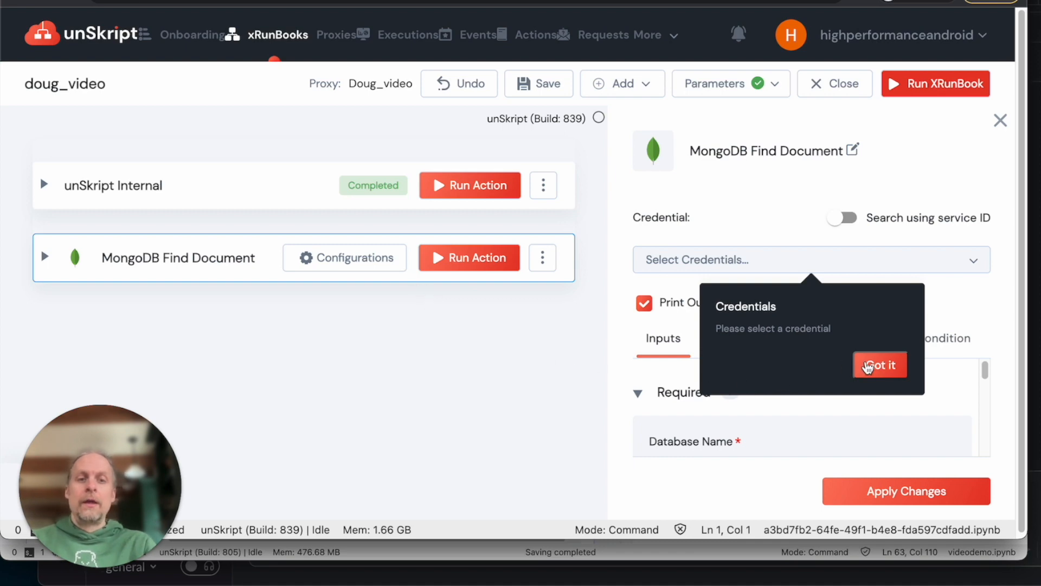
Step: Select the unSkript Mongodb credential for the Find Document action
click(868, 367)
click(748, 265)
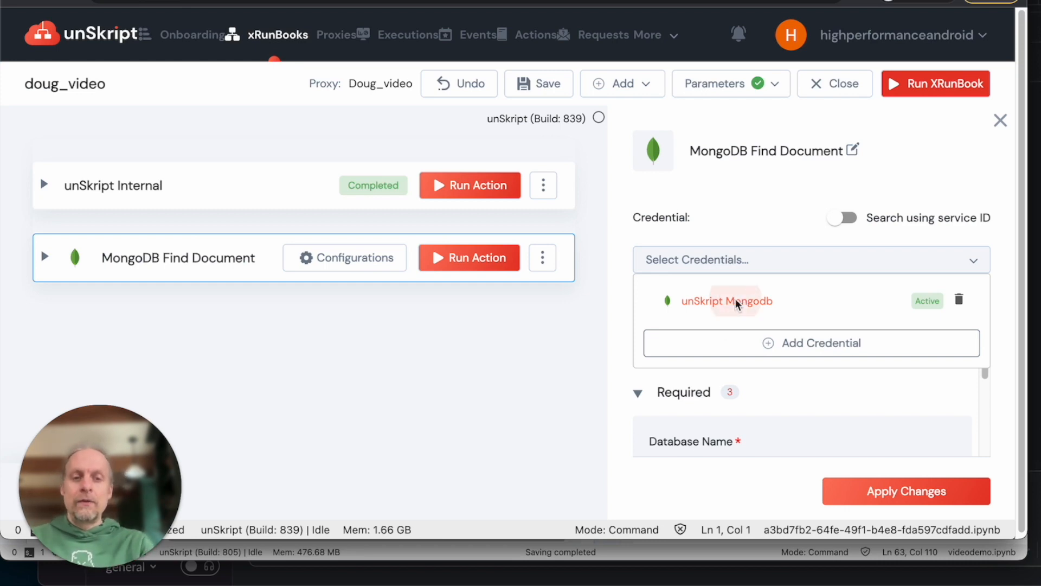
click(743, 302)
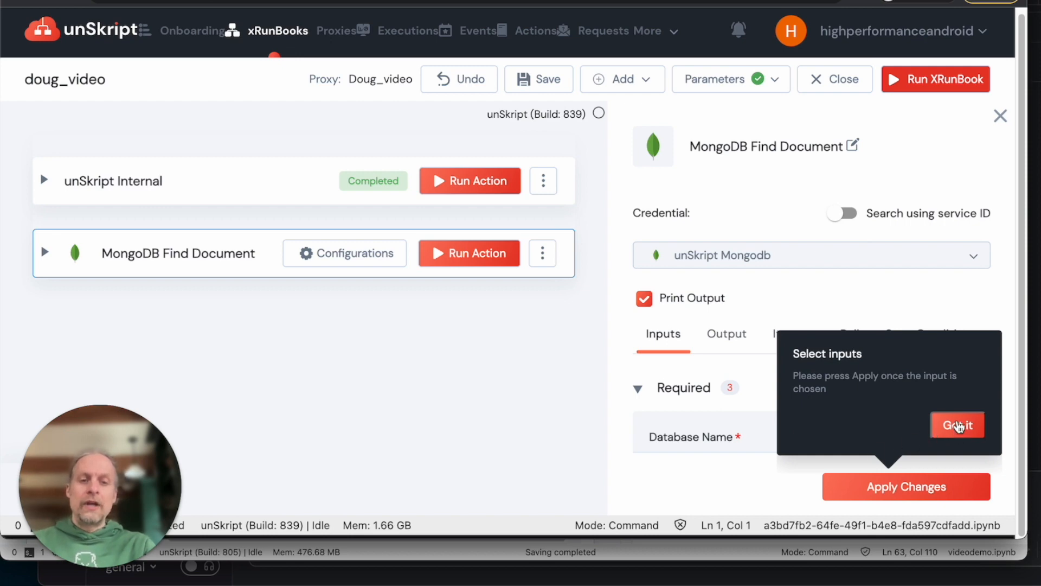
Step: Apply inputs: database sample_mflix, collection movies, filter {"genres": "Comedy"}
click(958, 427)
scroll(746, 272, down, 1)
scroll(755, 407, down, 3)
scroll(756, 407, up, 1)
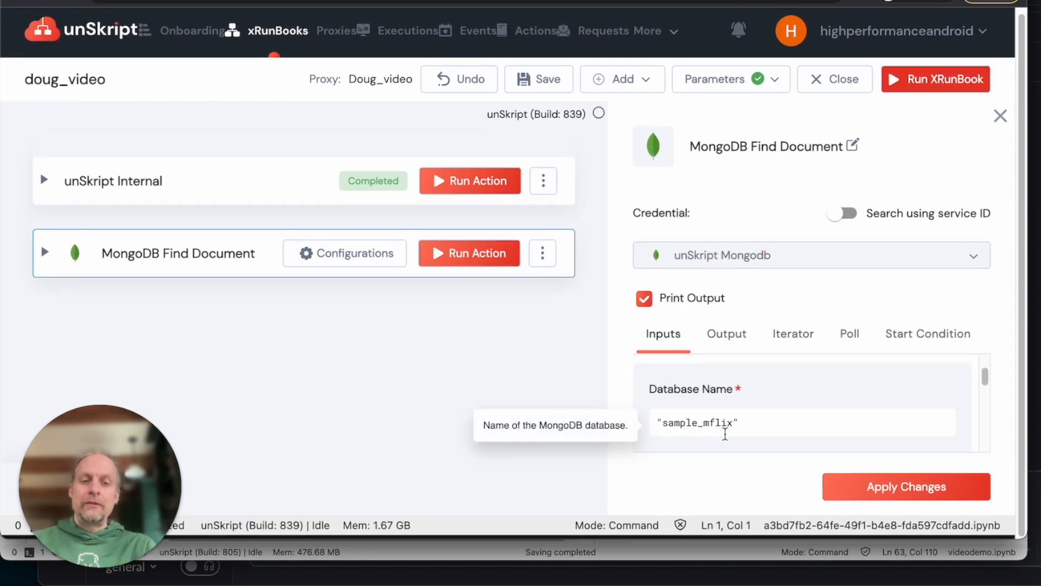
scroll(749, 422, down, 2)
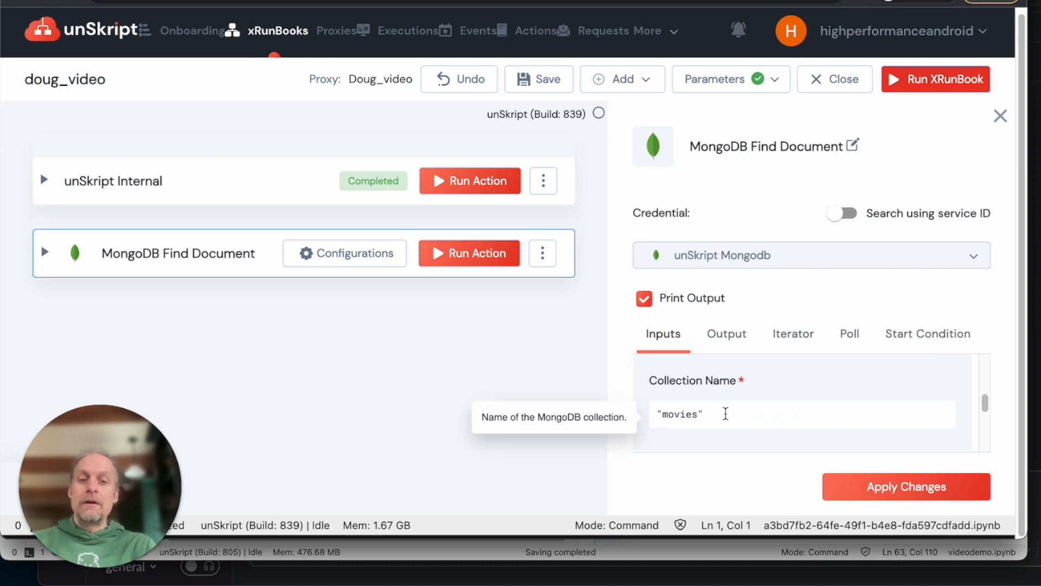
scroll(725, 415, down, 2)
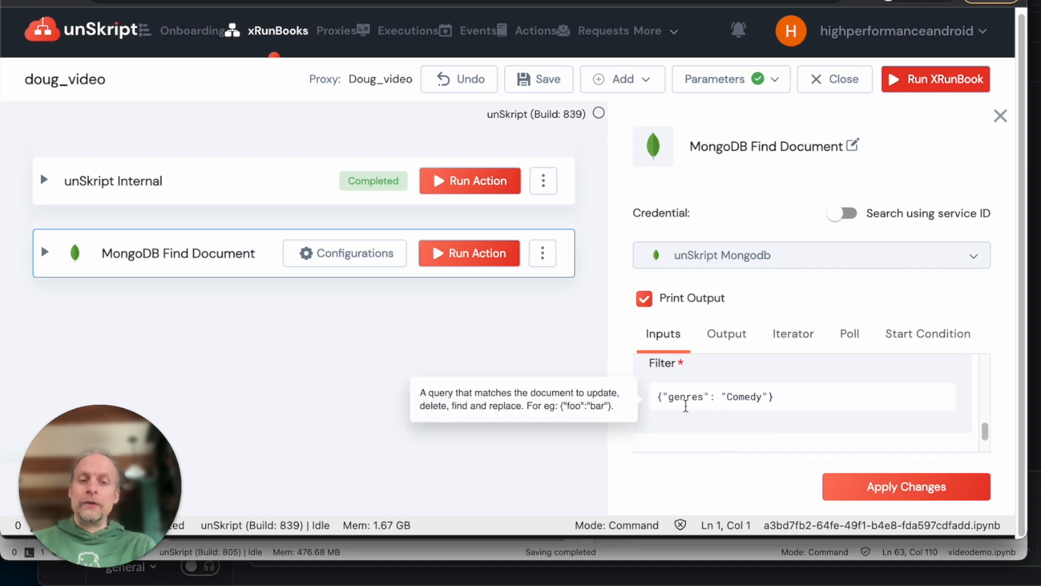
scroll(834, 386, down, 2)
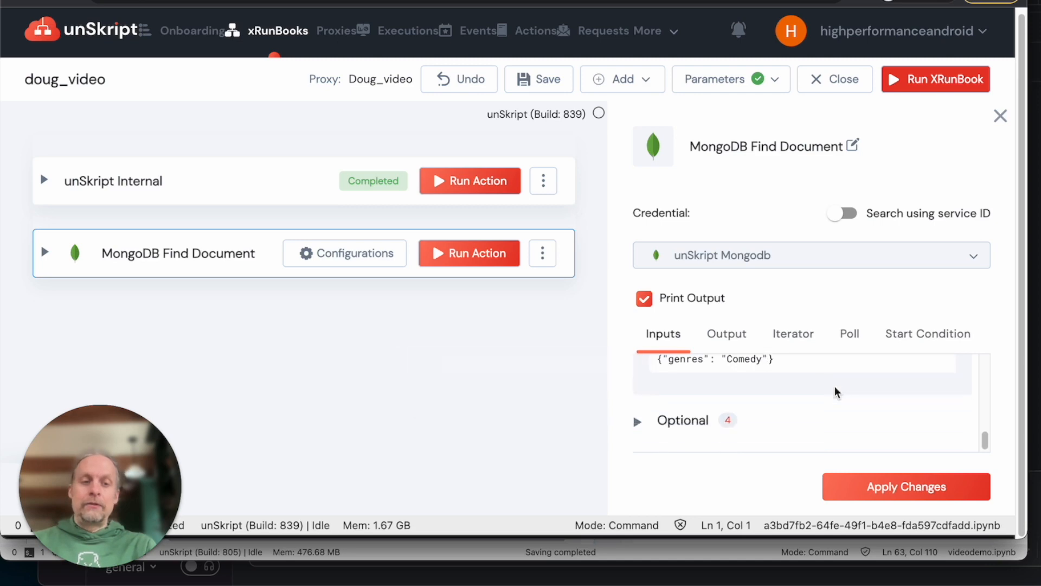
click(883, 492)
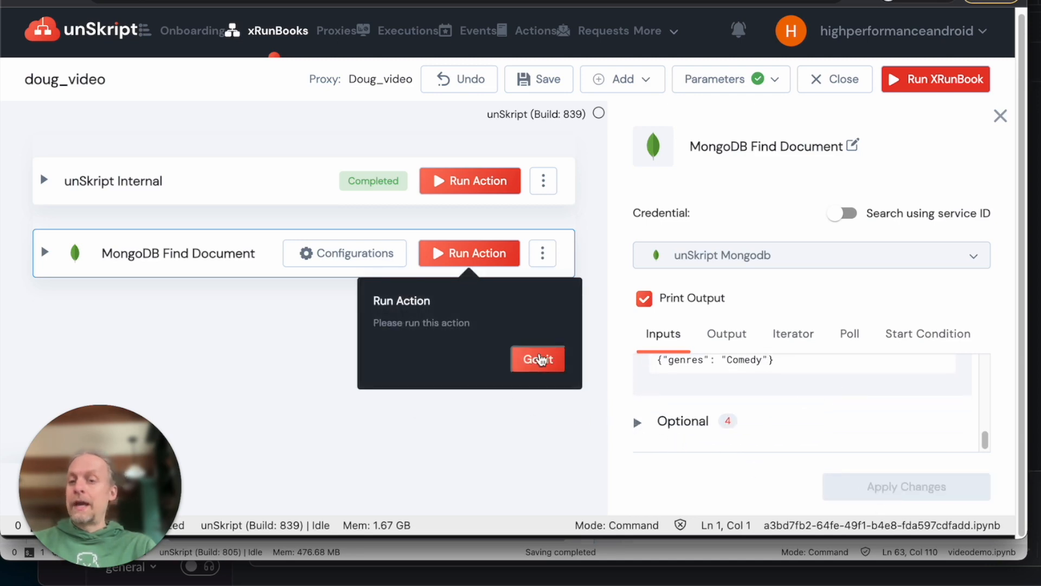
Step: Run the Find Document action, review the Comedy movie titles, and close the runbook
click(540, 359)
click(477, 254)
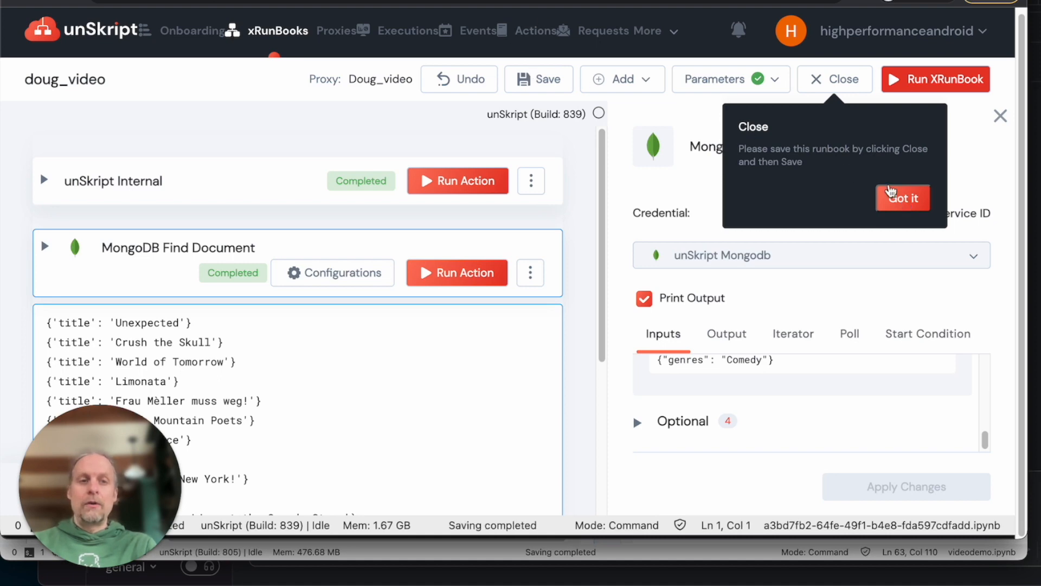
click(891, 192)
scroll(349, 379, down, 3)
scroll(349, 379, down, 3)
scroll(349, 379, up, 5)
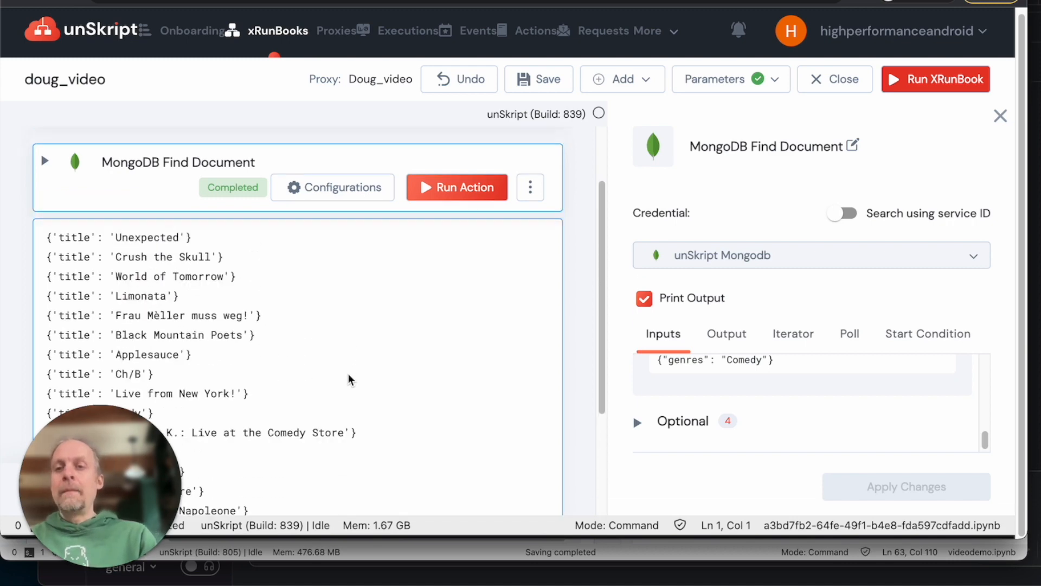
scroll(348, 379, down, 3)
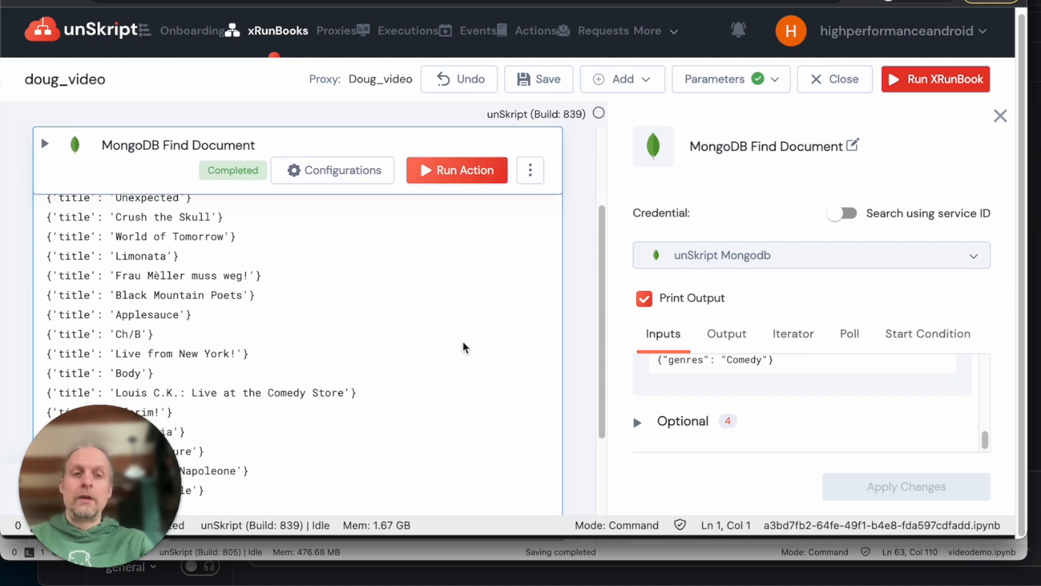
click(831, 82)
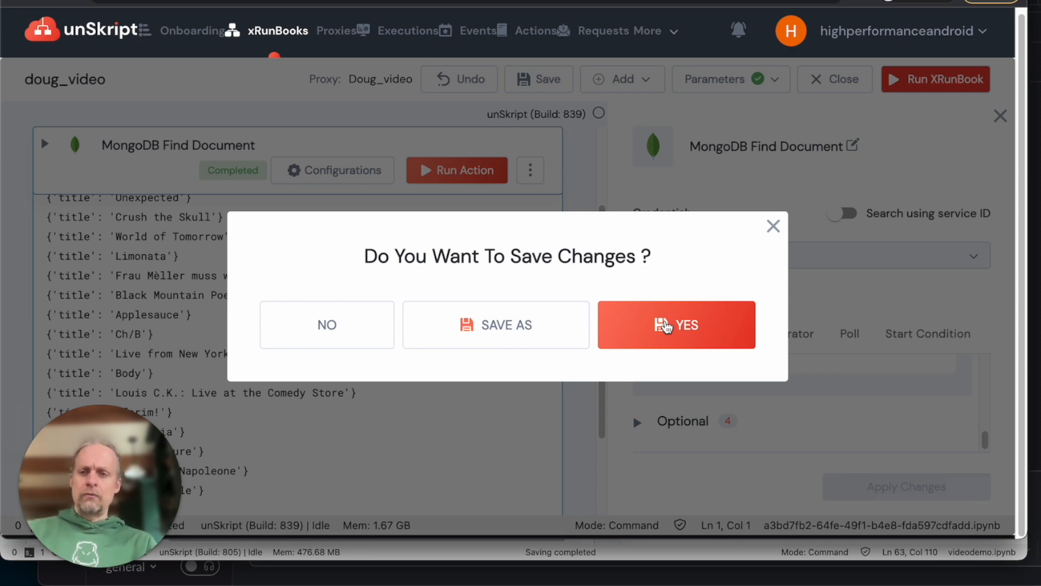
Step: Answer YES to save the doug_video runbook changes
click(666, 325)
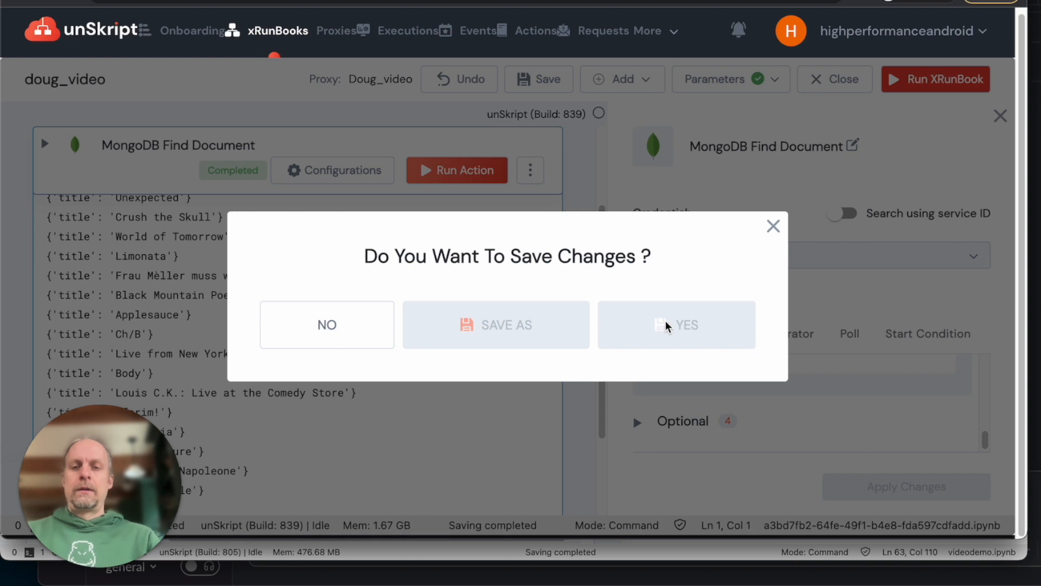